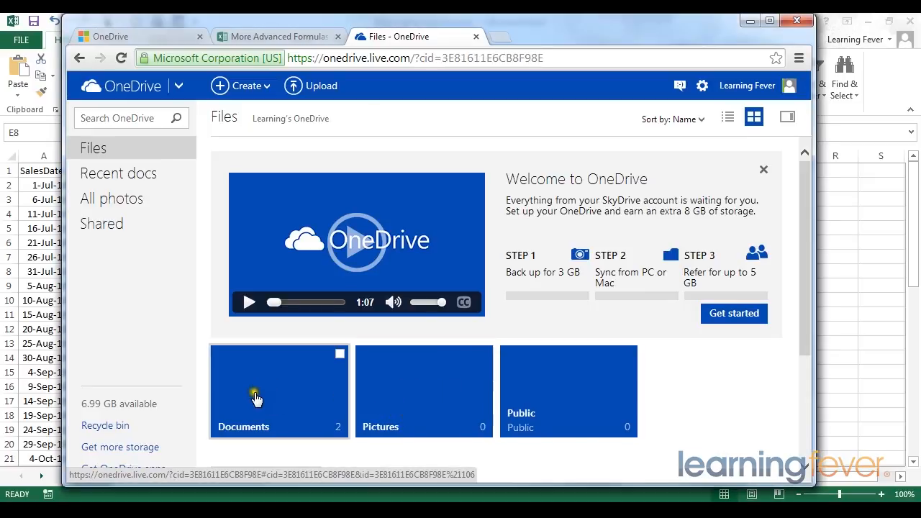
- Look through the Documents folder and return to the main OneDrive file list
click(257, 400)
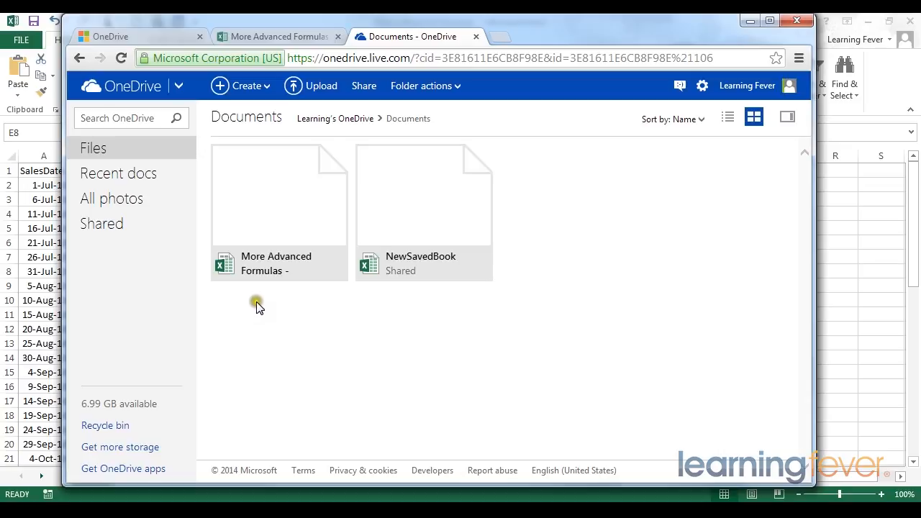
click(288, 274)
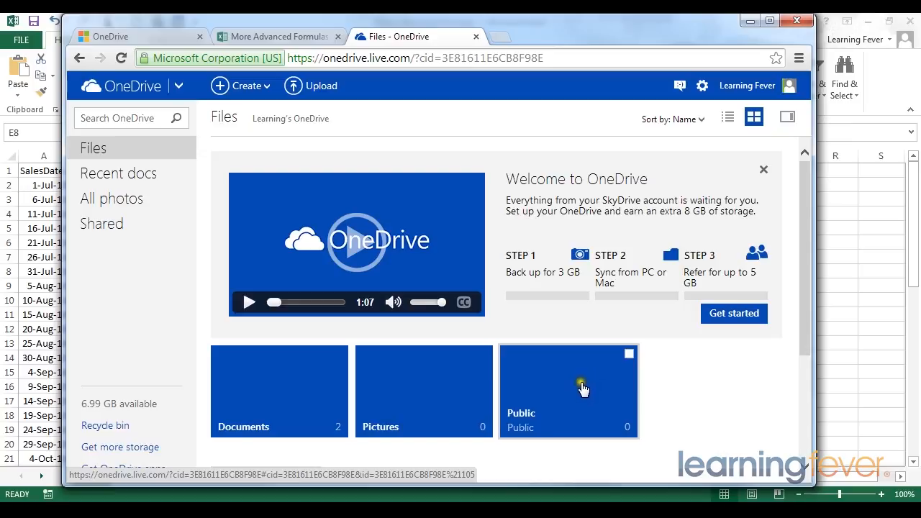
click(603, 395)
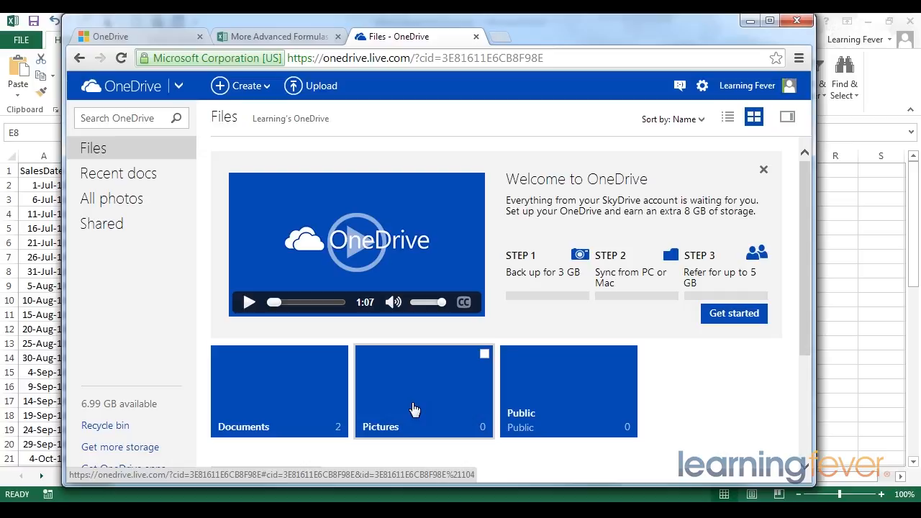
- Create a new Excel survey from the main OneDrive file list
click(270, 90)
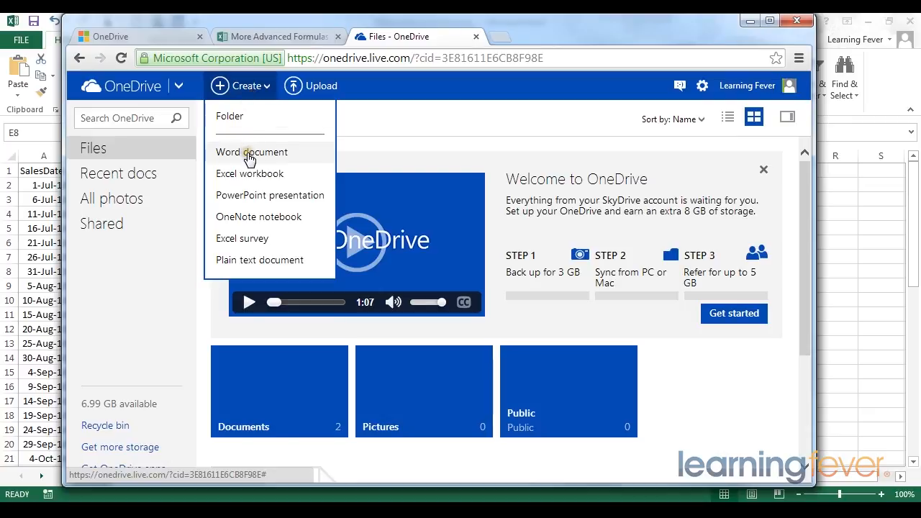
click(247, 193)
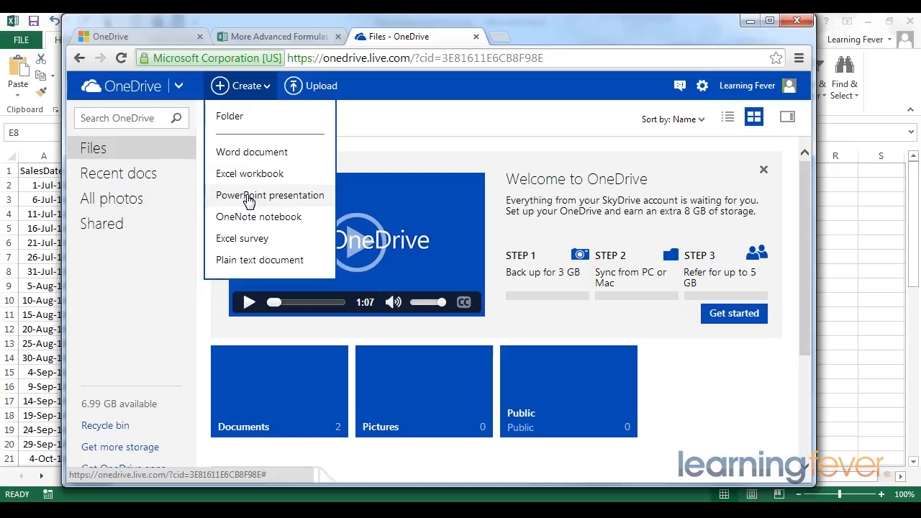
click(245, 241)
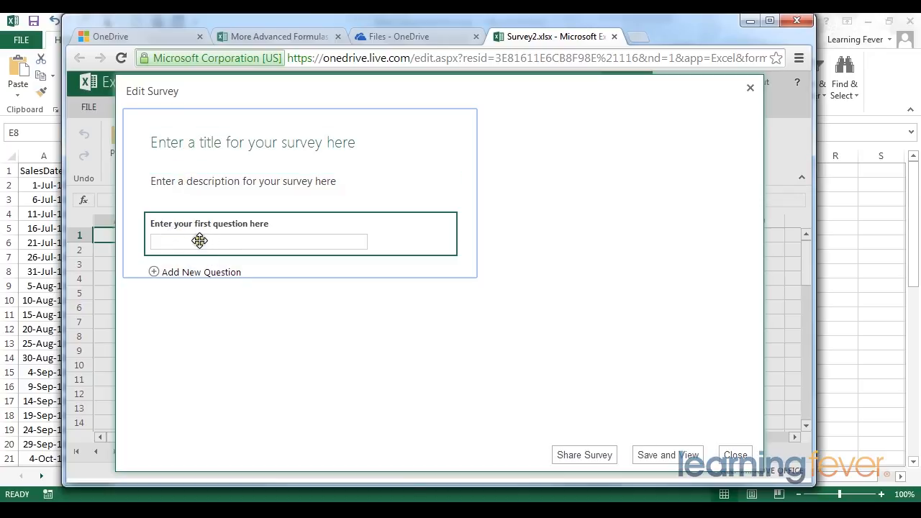
- Set the first question's text to "What is your name" and its subtitle to "(first name only)"
click(236, 237)
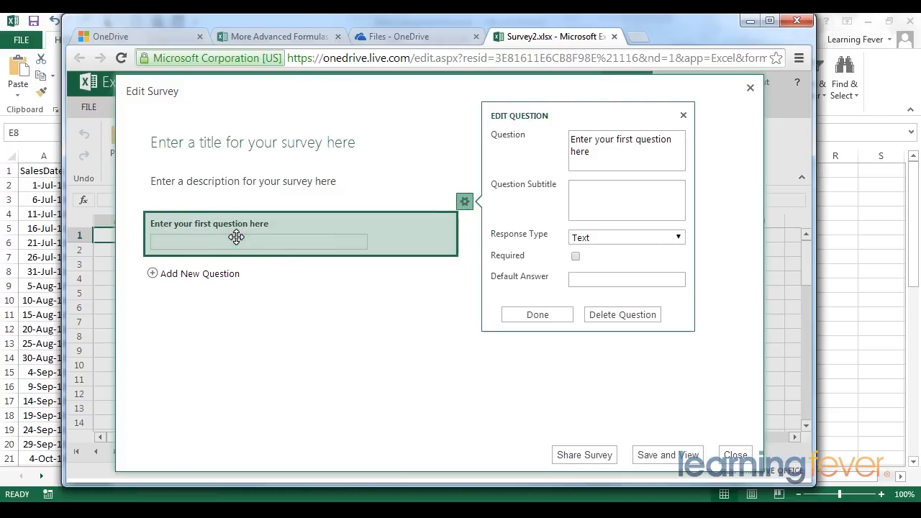
drag(607, 153, 591, 146)
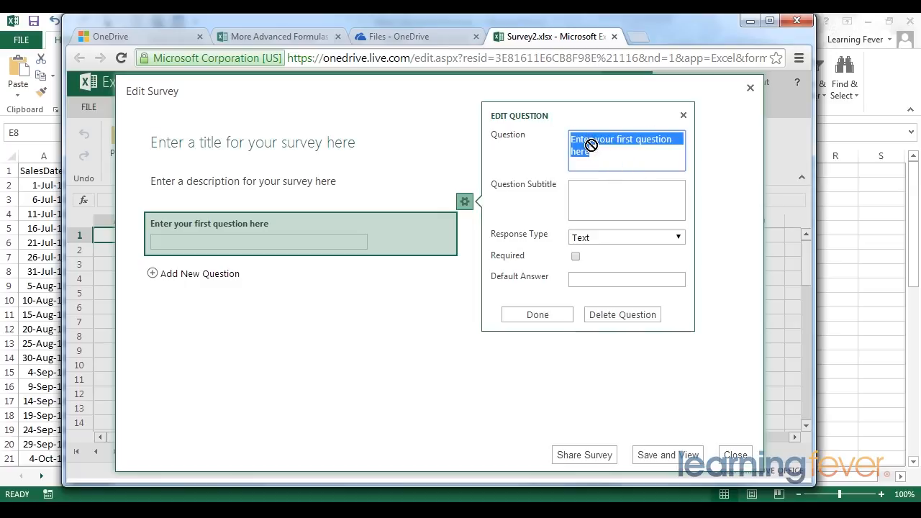
text(What is your name)
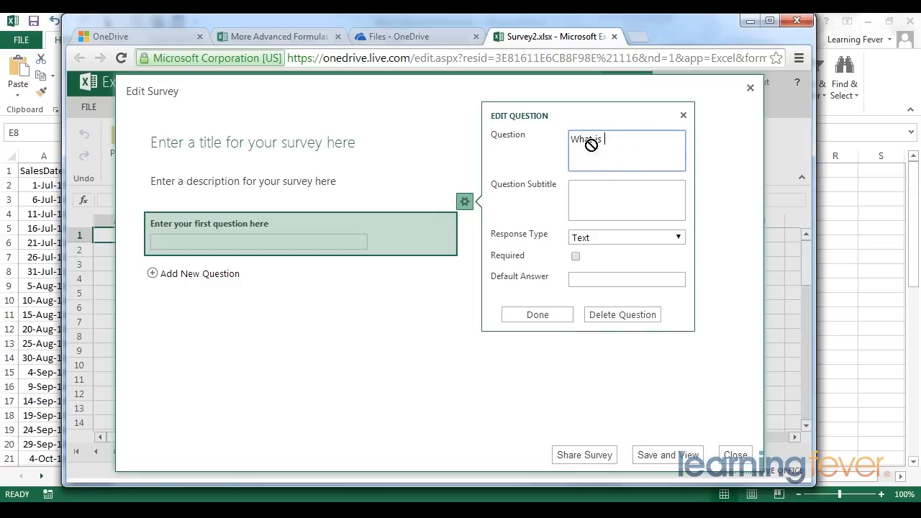
key(Tab)
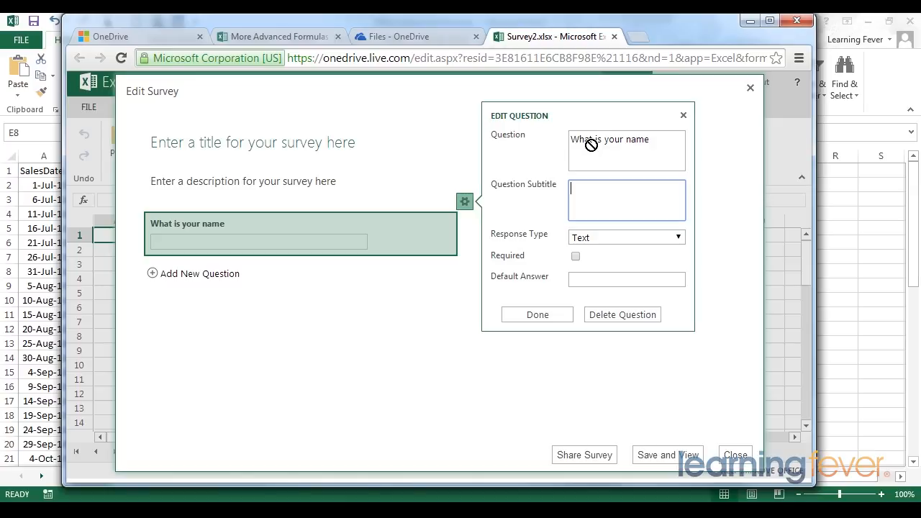
text((first name only))
- Keep the Text response type for the name question, mark it as required and finish editing it
click(610, 236)
click(610, 236)
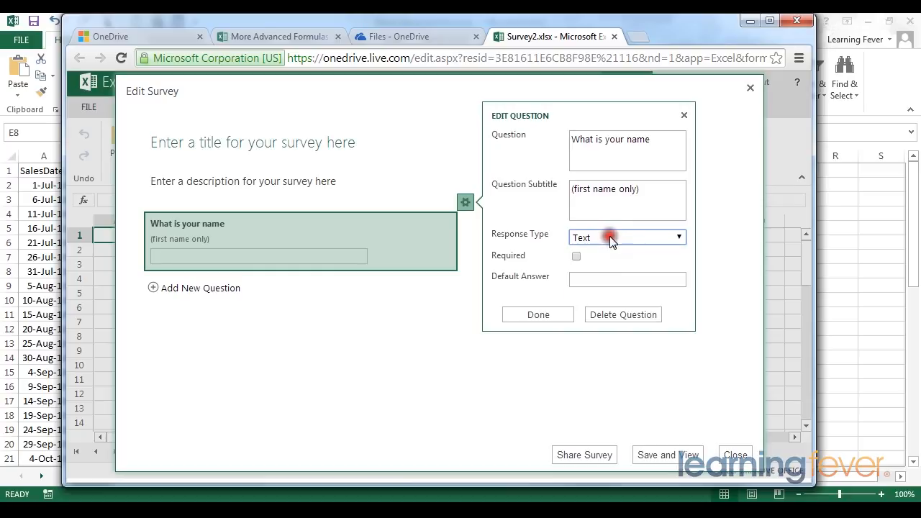
click(577, 258)
click(533, 282)
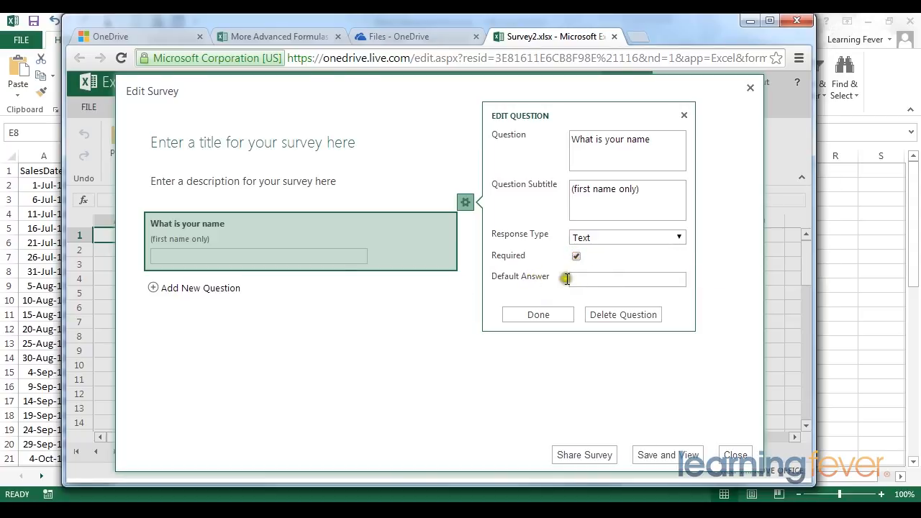
click(551, 313)
click(547, 315)
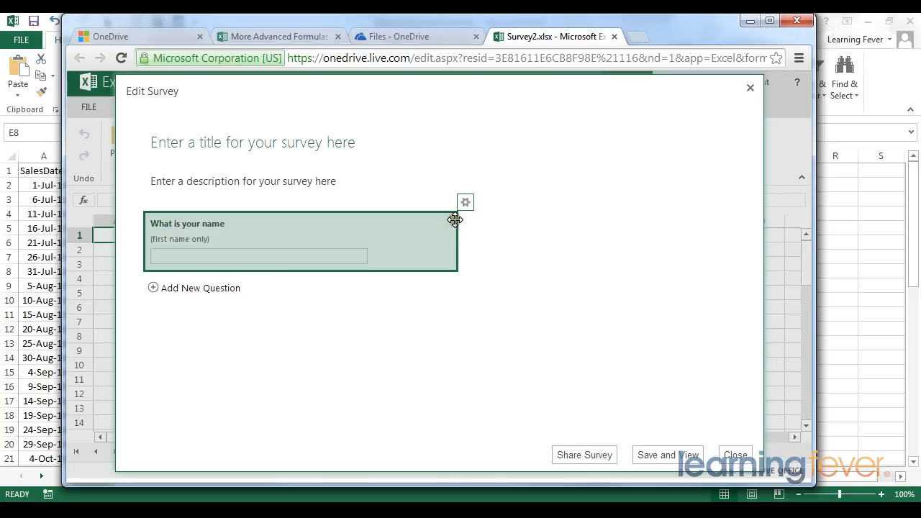
- Title the survey "Guest list RSVP" and enter the description "Will you attend our party?"
click(195, 145)
text(Guest list RSVP)
key(BackSpace)
text(P)
click(201, 183)
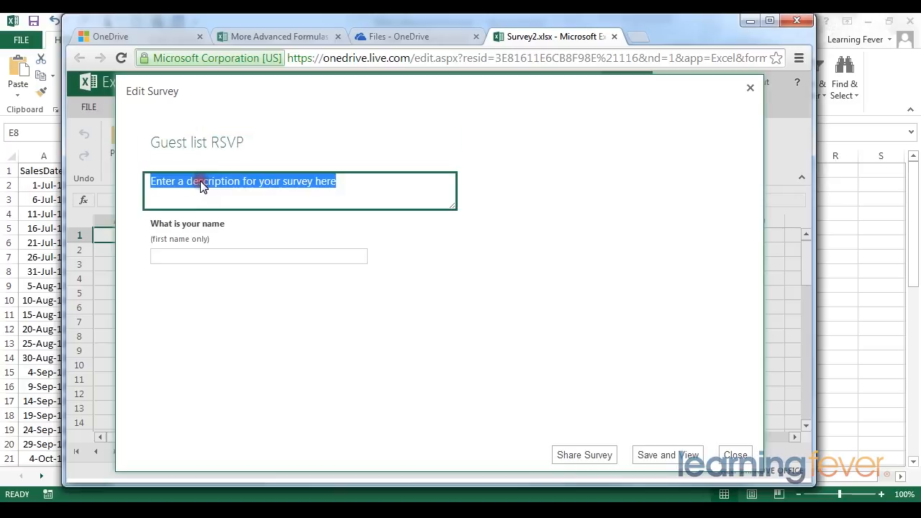
text(Will you attend )
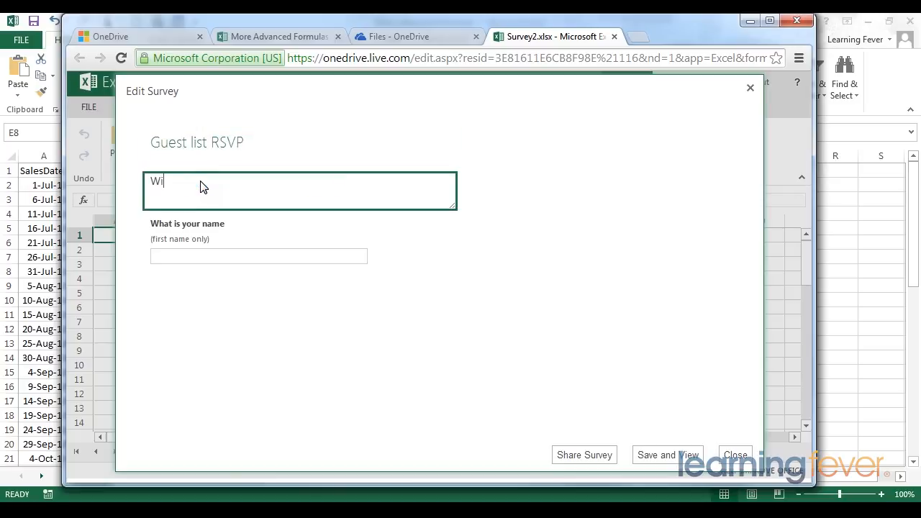
text(our party?)
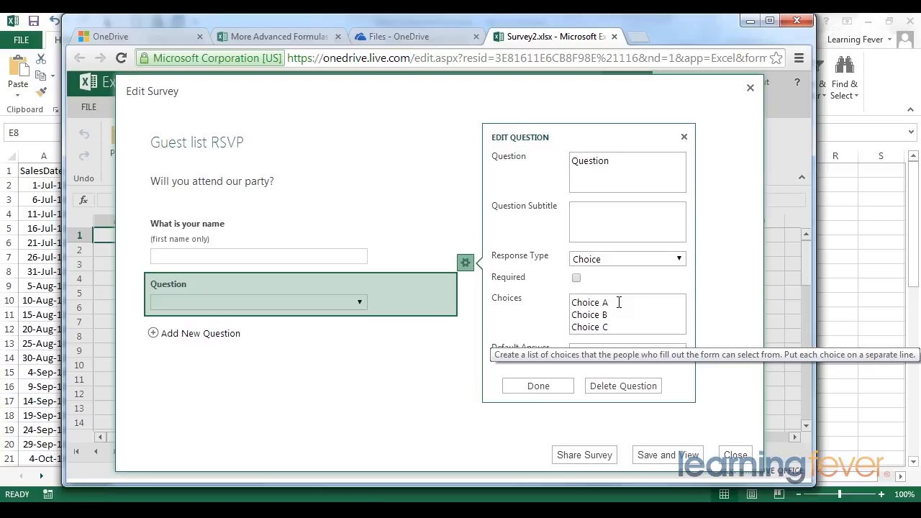
- Replace the placeholder choices of the new Choice question with "I will attend for dinner"
drag(619, 303, 556, 309)
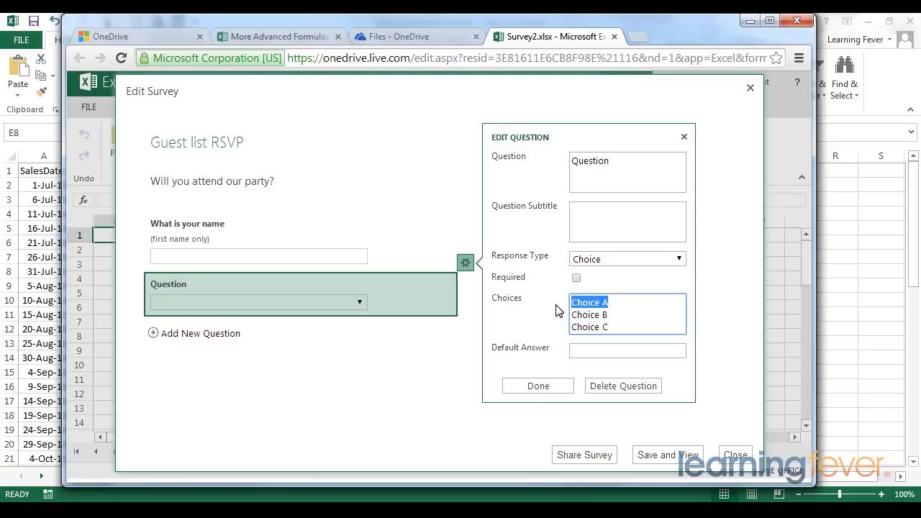
text(I will attend for dinner)
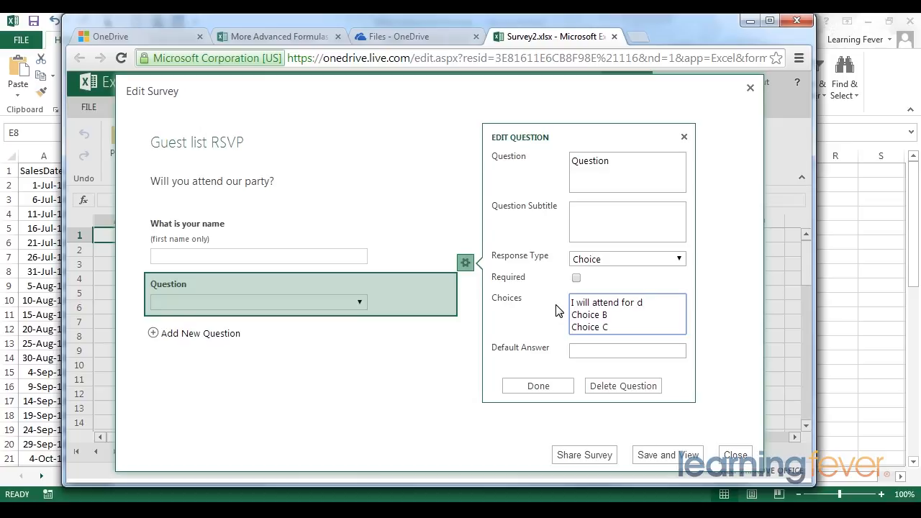
key(BackSpace)
key(BackSpace)
key(BackSpace)
key(BackSpace)
key(BackSpace)
key(BackSpace)
key(BackSpace)
key(BackSpace)
key(BackSpace)
- Add a second choice on its own line reading "I will attend (i'm a vegetarian)"
key(Return)
text(I will atte)
text(nd (im vegetarian))
right_click(627, 315)
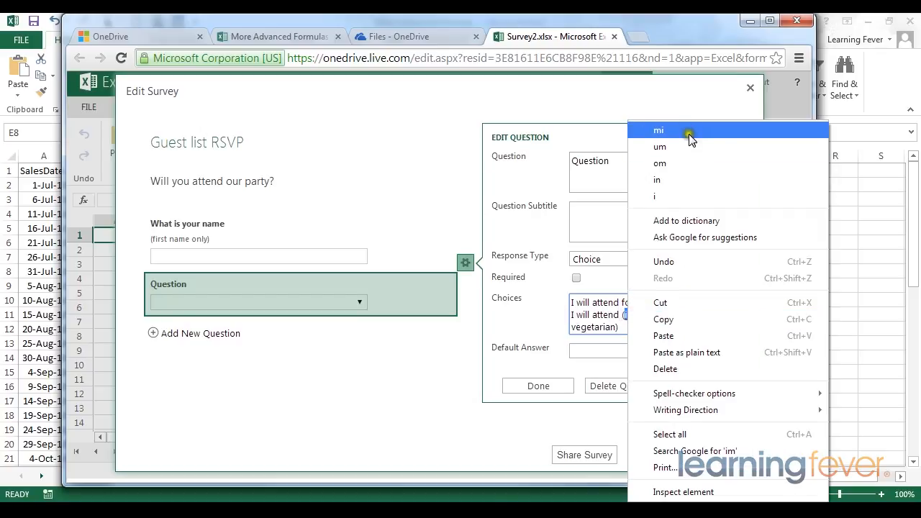
click(598, 314)
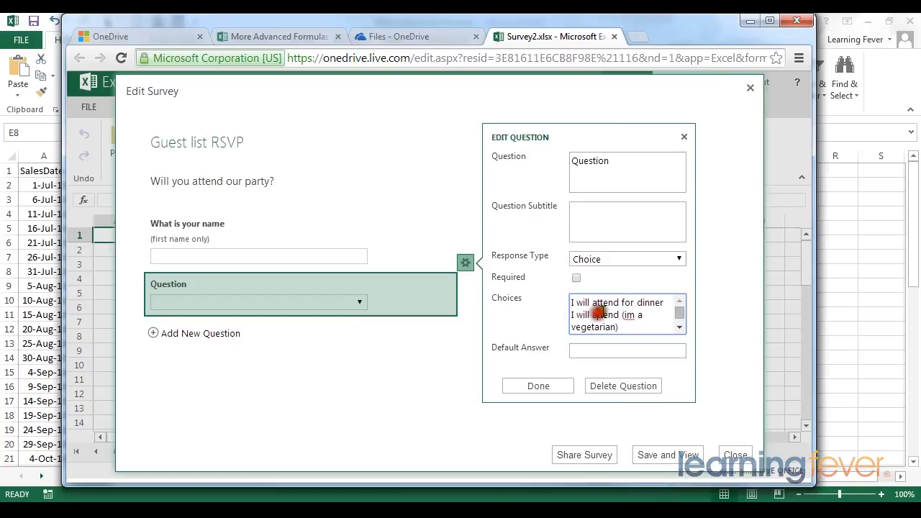
text(')
- Add a third choice on its own line reading "No thanks I will not be eating"
key(Return)
text(No thanks I will not be eating thanks)
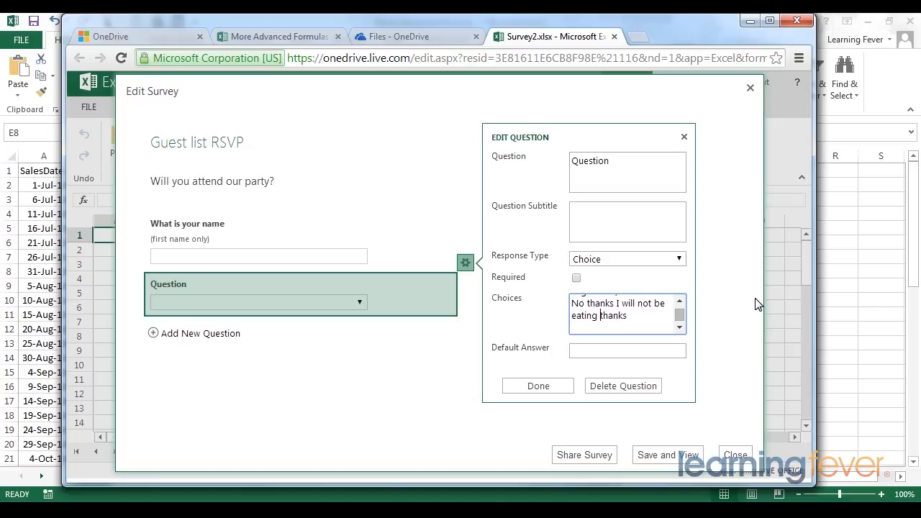
key(ctrl+shift+Left)
key(BackSpace)
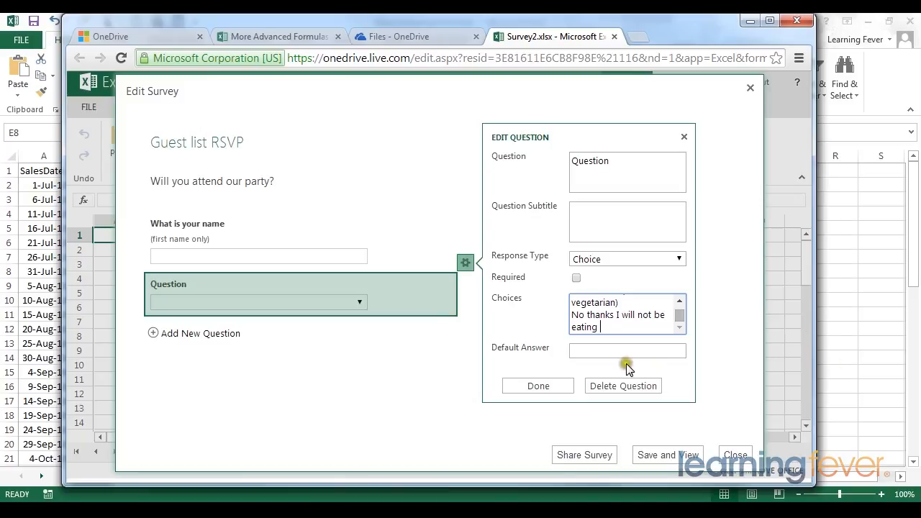
- Copy the first choice, "I will attend for dinner", into the question's default answer
scroll(627, 317, up, 1)
drag(664, 303, 563, 299)
key(ctrl+c)
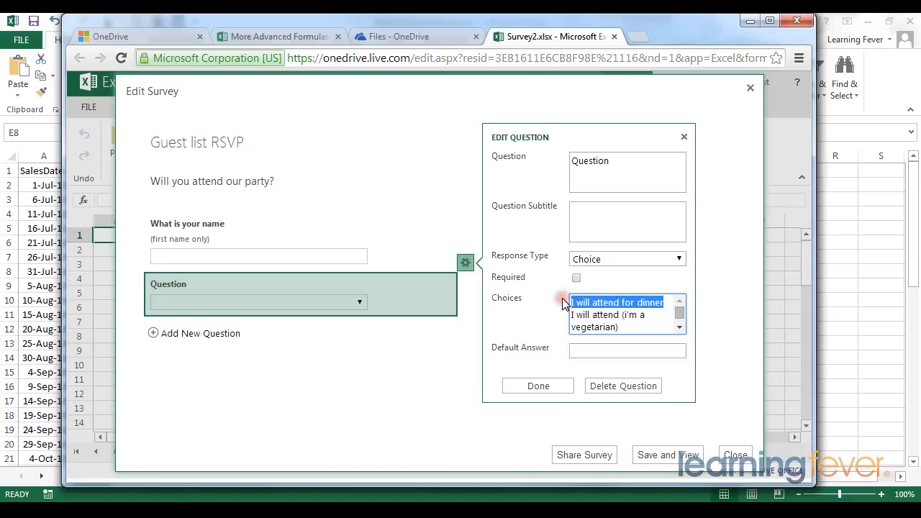
click(626, 350)
key(ctrl+v)
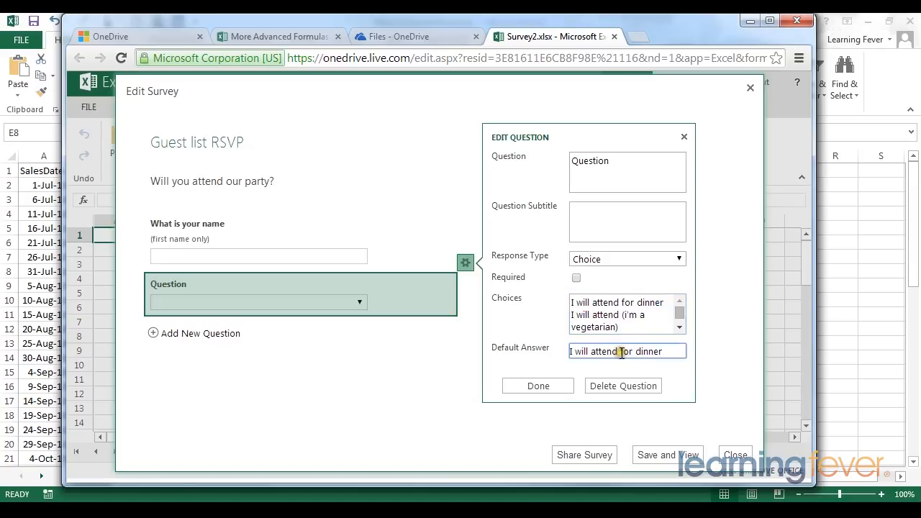
- Name the question "Dinner Options" with the subtitle "please select one", and mark it as required
click(629, 157)
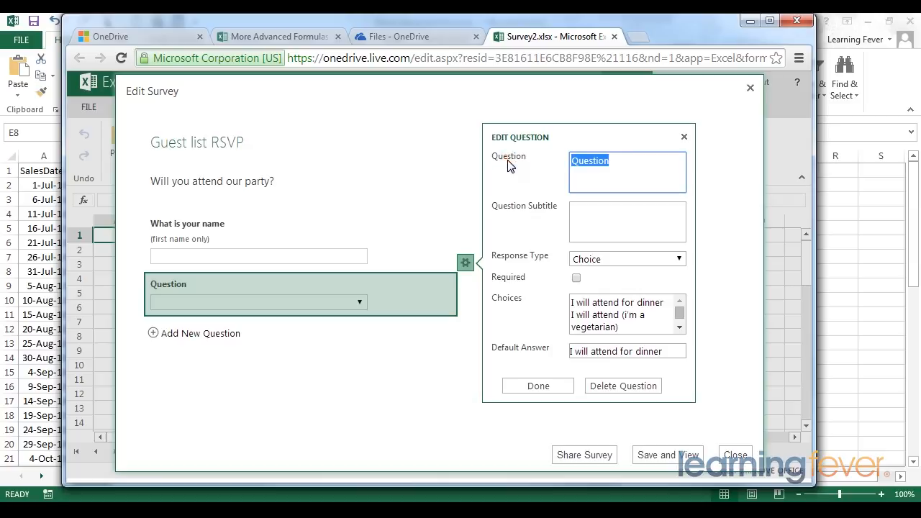
text(Dinner Options)
key(Tab)
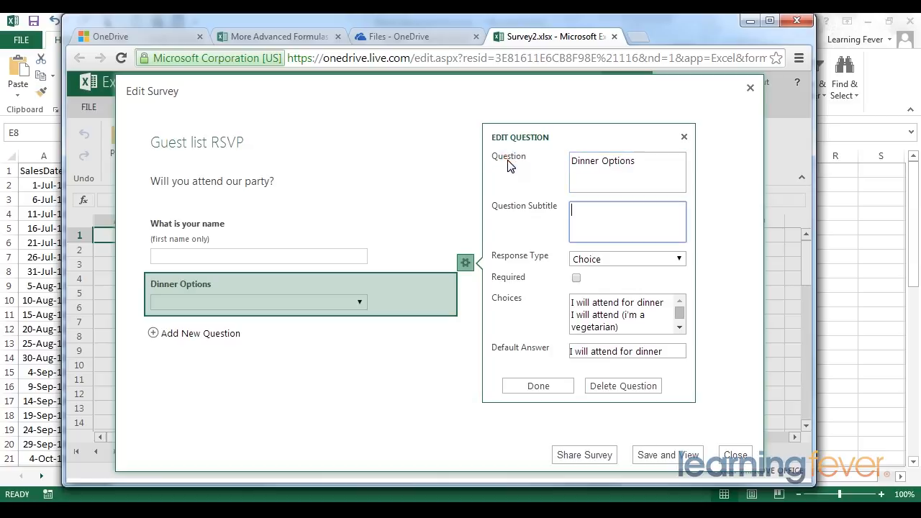
text(please selecct on)
key(BackSpace)
key(BackSpace)
key(BackSpace)
key(BackSpace)
key(BackSpace)
text(t one)
click(576, 277)
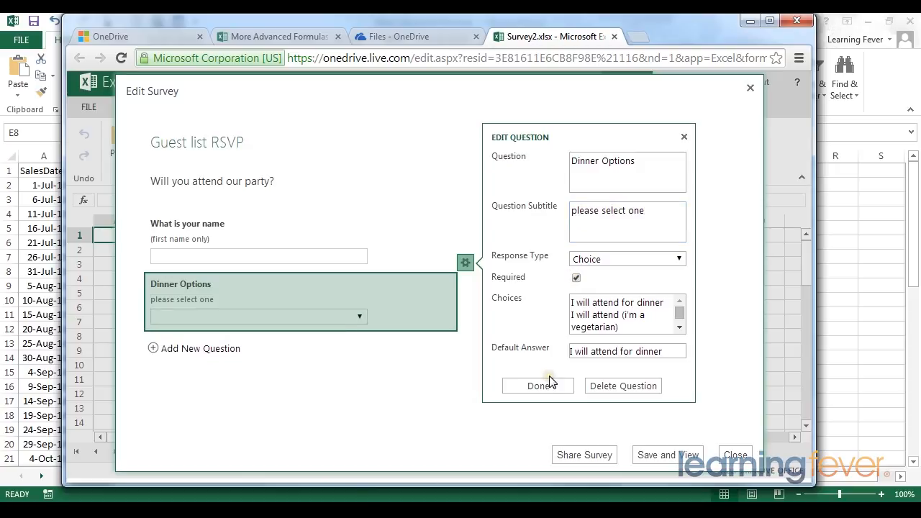
click(548, 386)
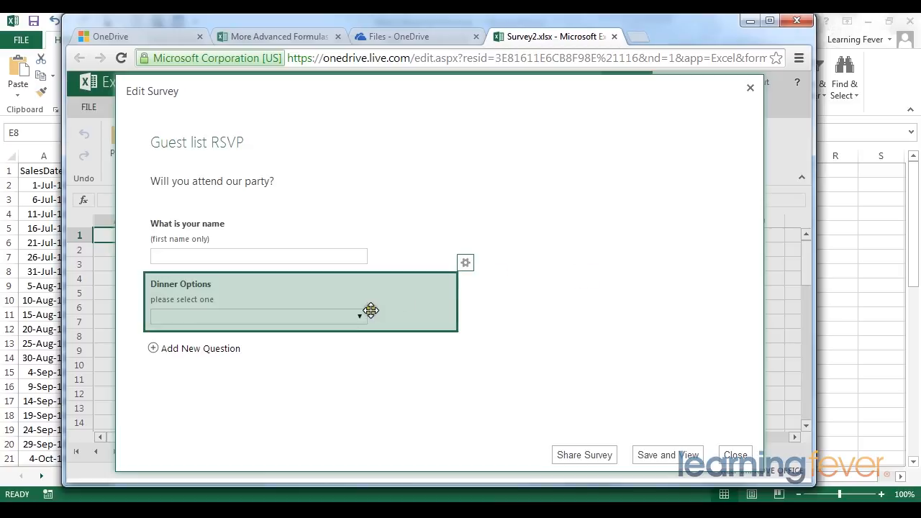
- Save the survey and review its preview from the title down to the footer
click(663, 453)
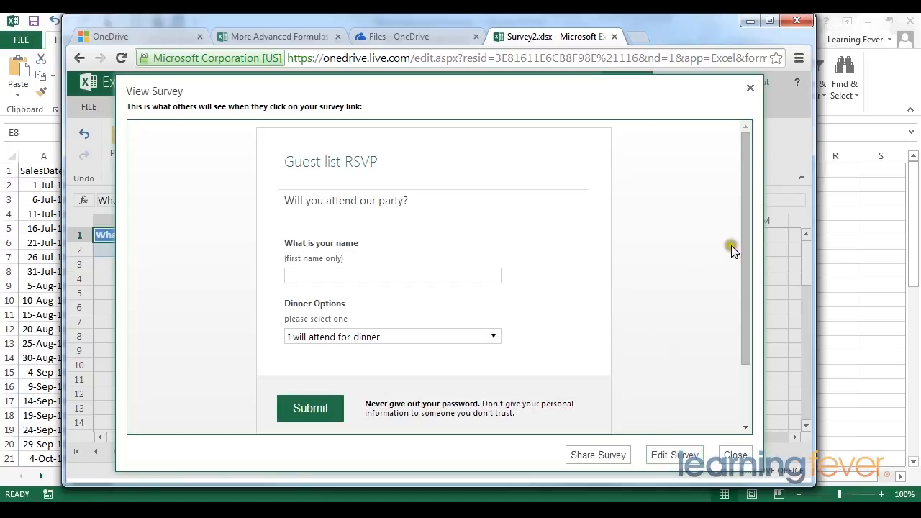
drag(743, 230, 745, 305)
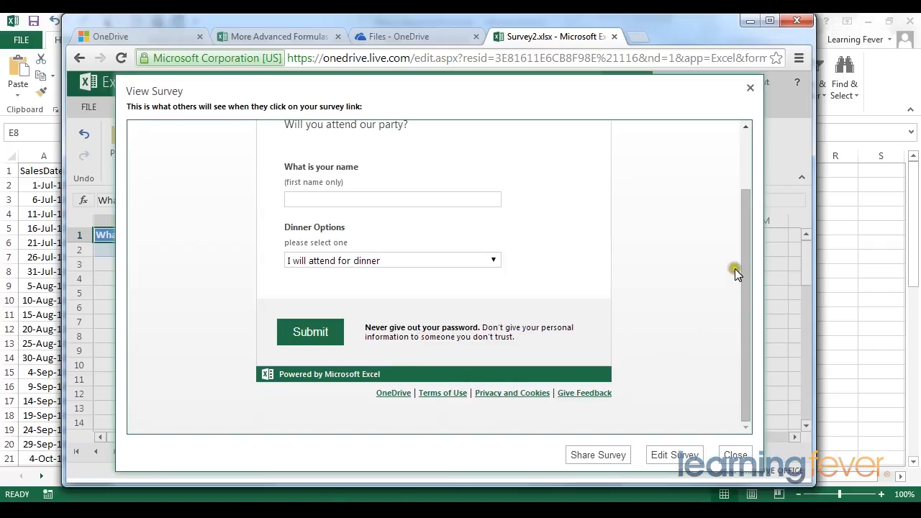
scroll(735, 269, up, 2)
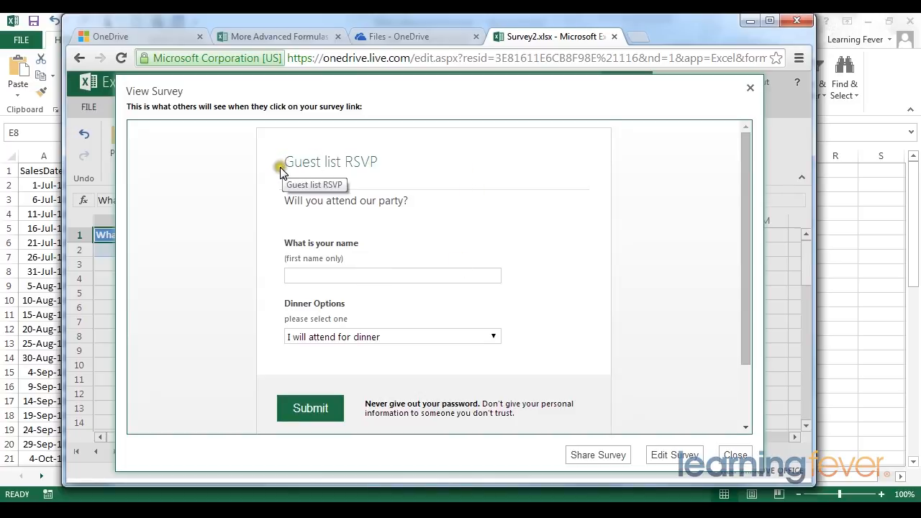
- Submit a test response with a first name and the choice "I will attend (i'm a vegetarian)", and close the preview
click(331, 277)
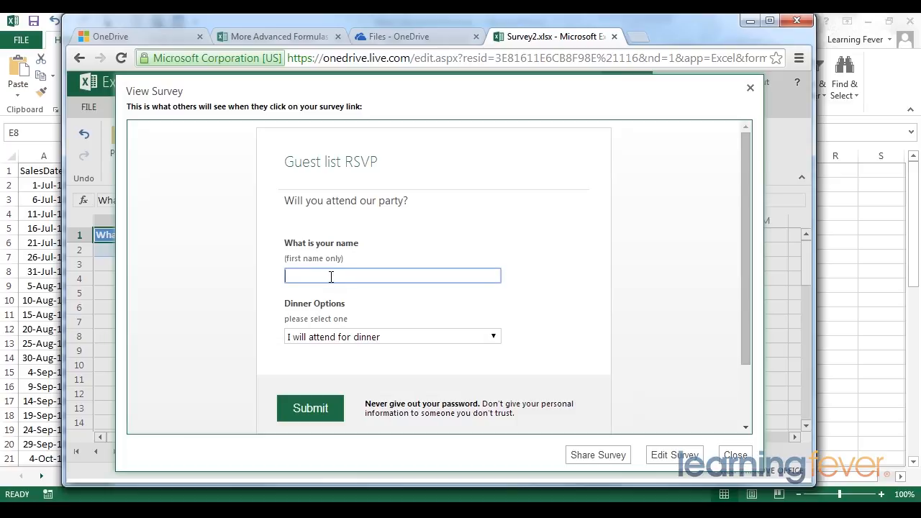
text(Barnany)
key(BackSpace)
key(BackSpace)
text(by)
click(465, 335)
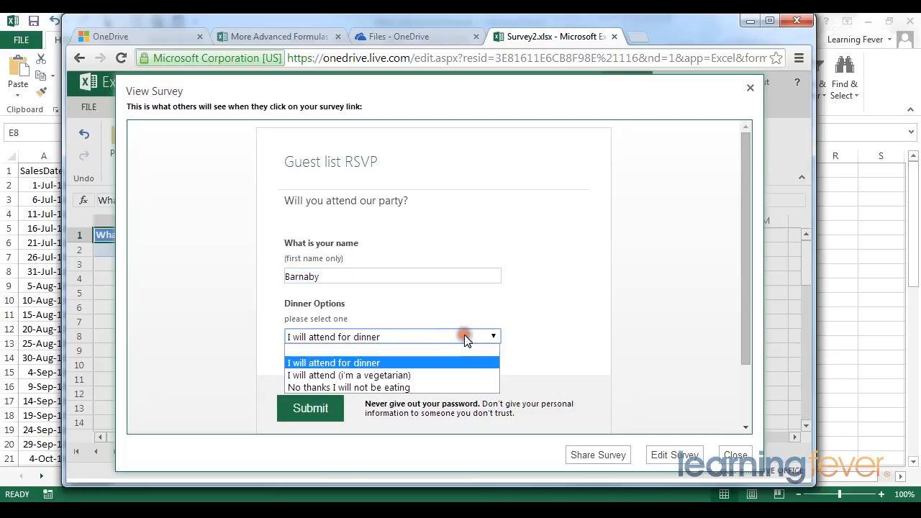
click(452, 375)
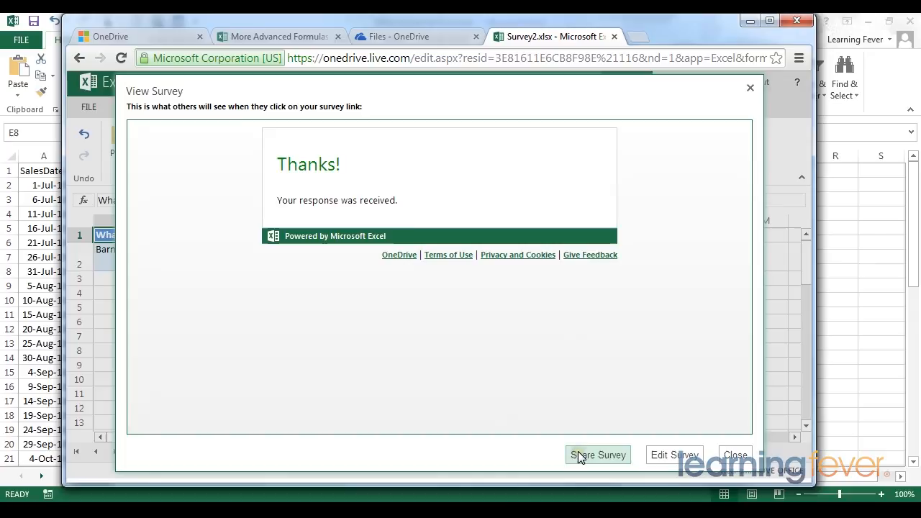
click(727, 454)
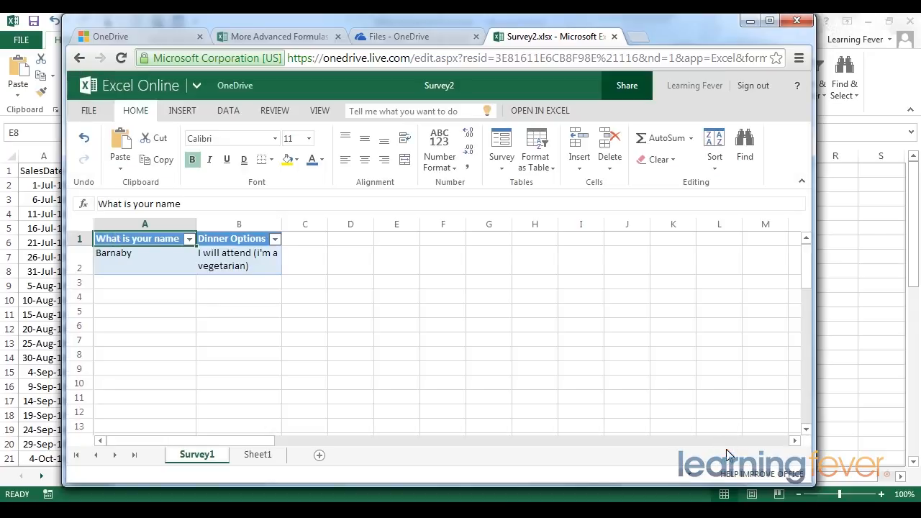
- Open the sharing options of the "Guest list RSVP" survey and create a link for submitting answers without signing in
click(223, 264)
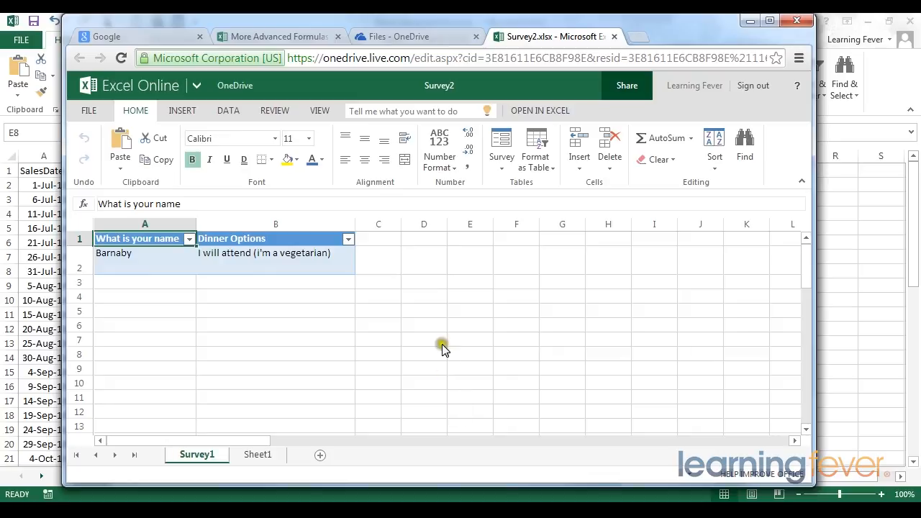
click(502, 170)
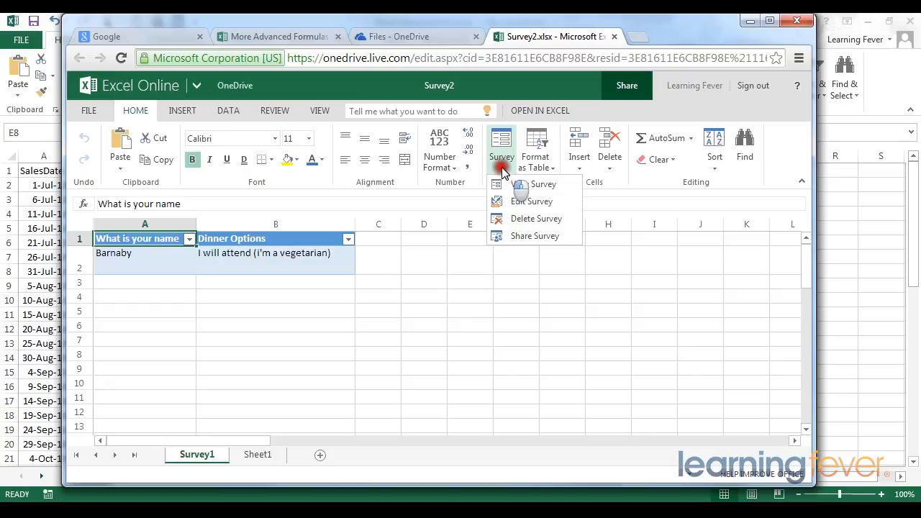
click(508, 186)
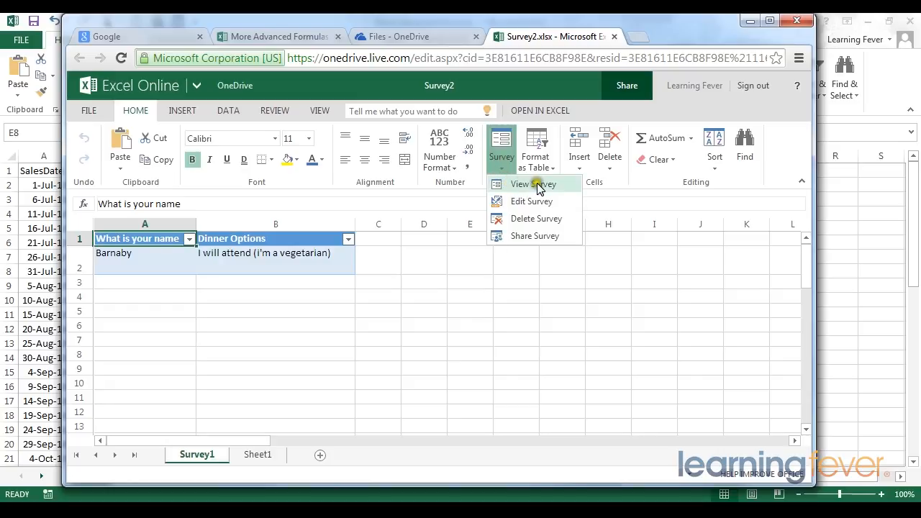
click(530, 240)
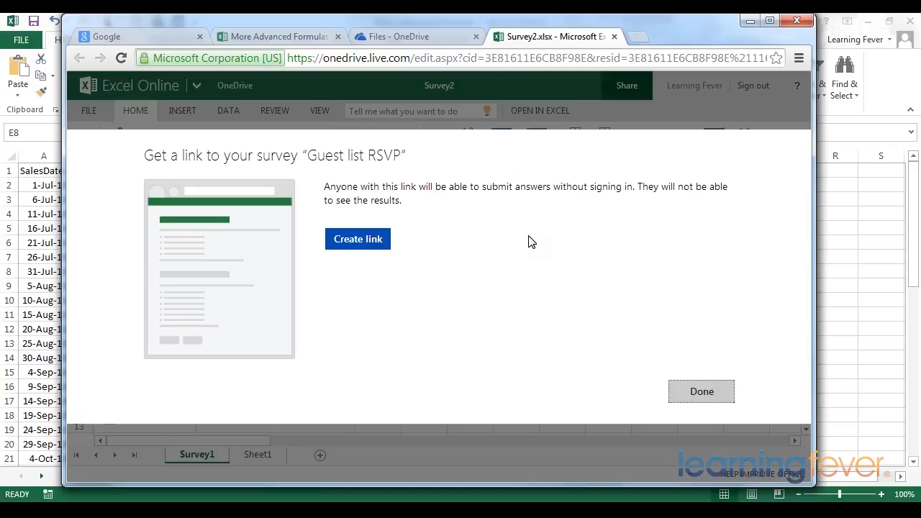
click(354, 246)
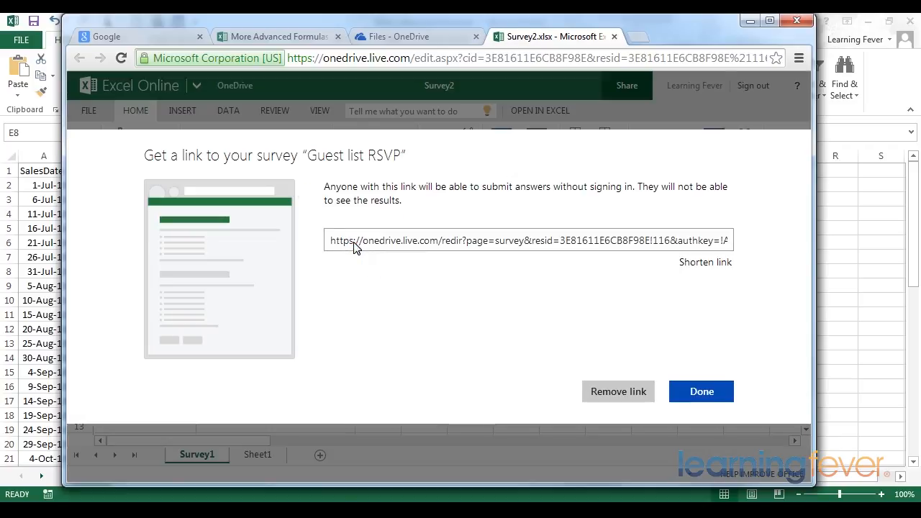
- Copy the full survey link, finish sharing, and return to the survey responses on the Survey1 sheet
click(354, 243)
right_click(353, 242)
click(406, 310)
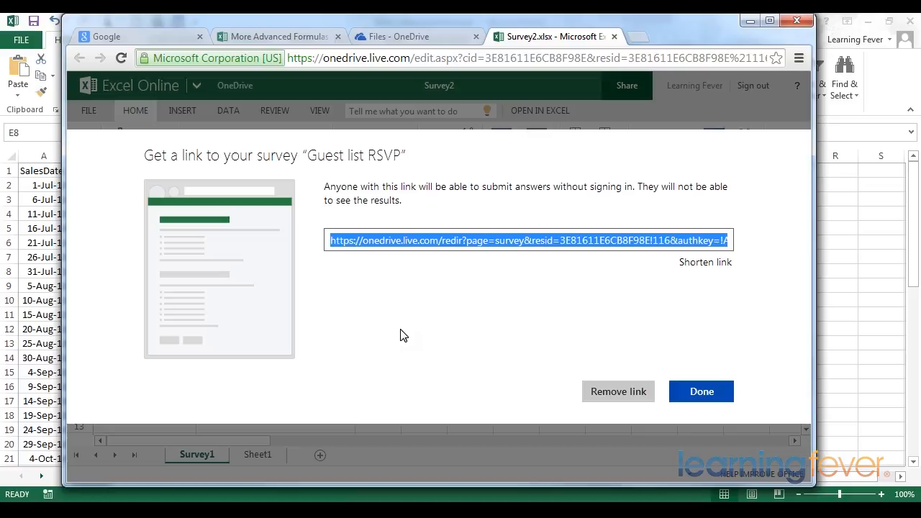
click(681, 386)
click(705, 392)
click(274, 303)
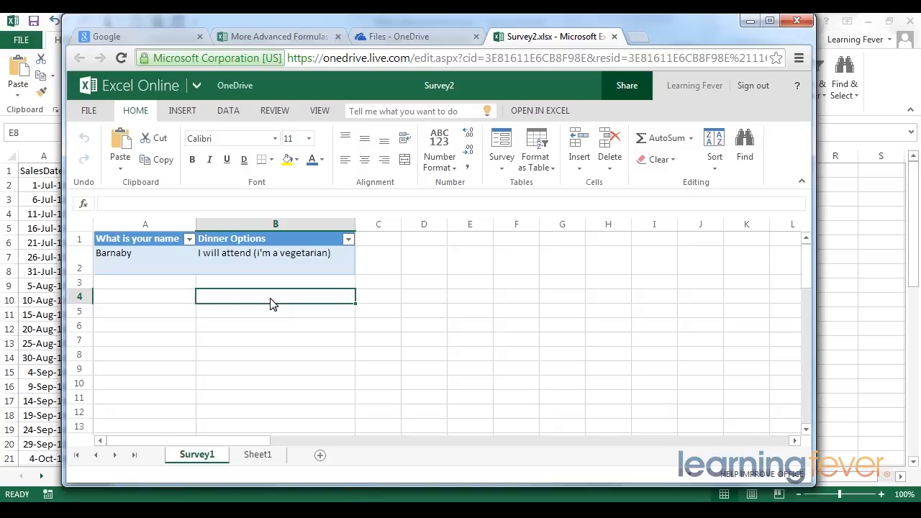
click(176, 256)
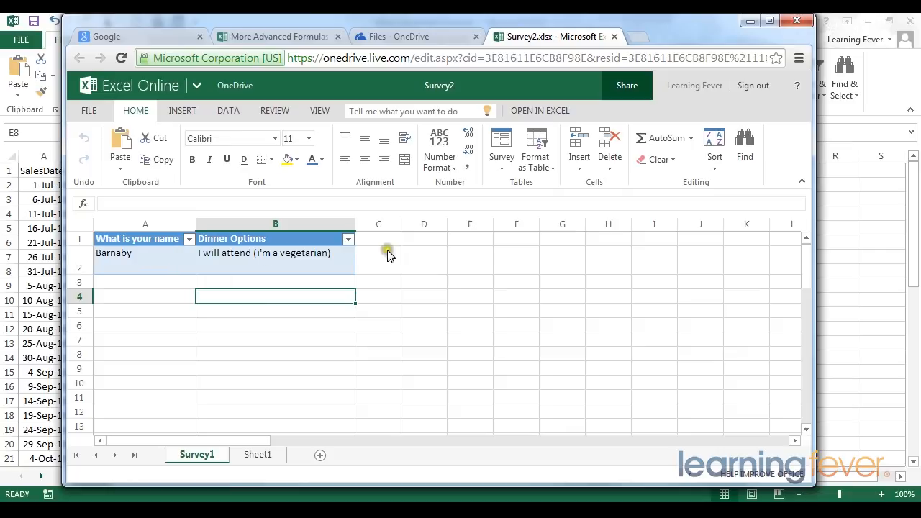